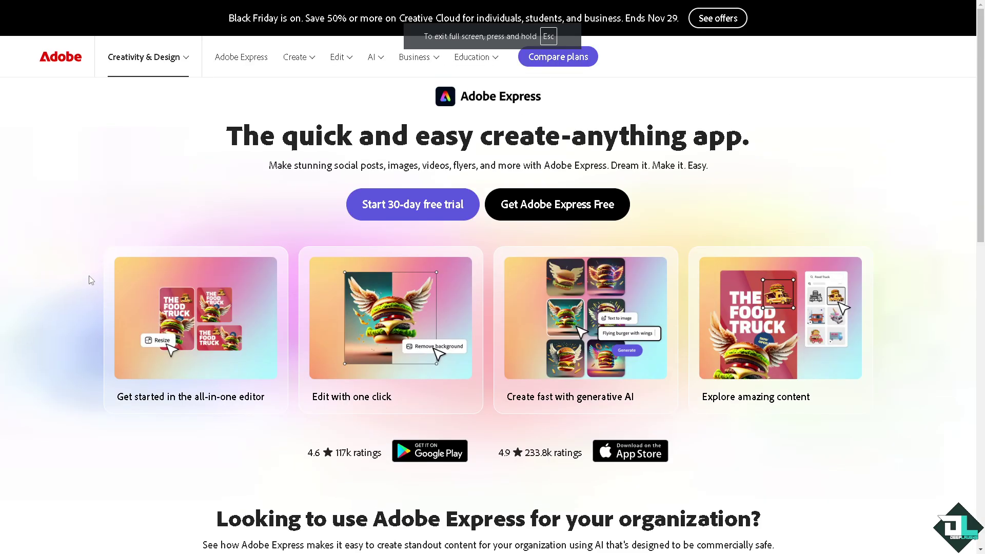
# Look over the feature cards on the Adobe Express landing page
pyautogui.moveTo(207, 328)
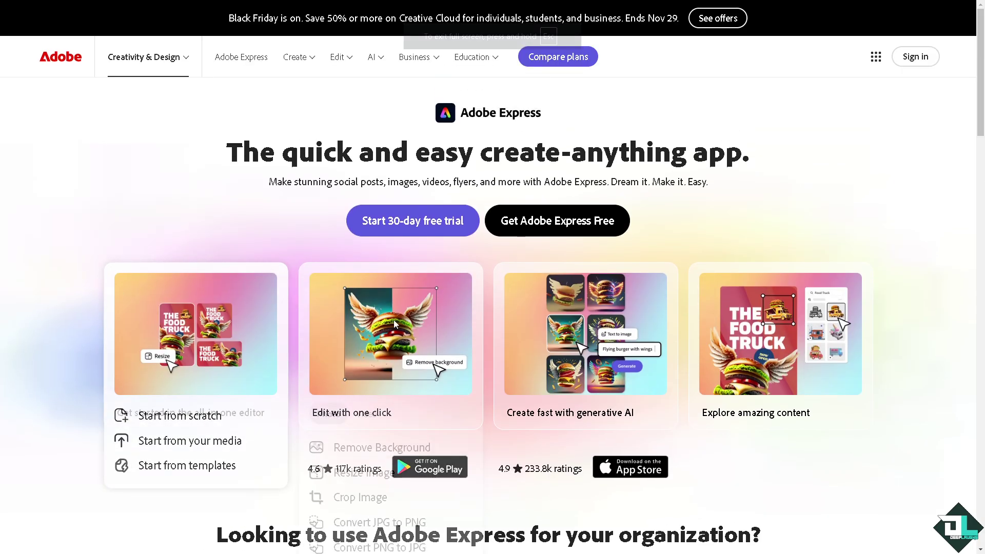
pyautogui.moveTo(666, 318)
pyautogui.moveTo(765, 318)
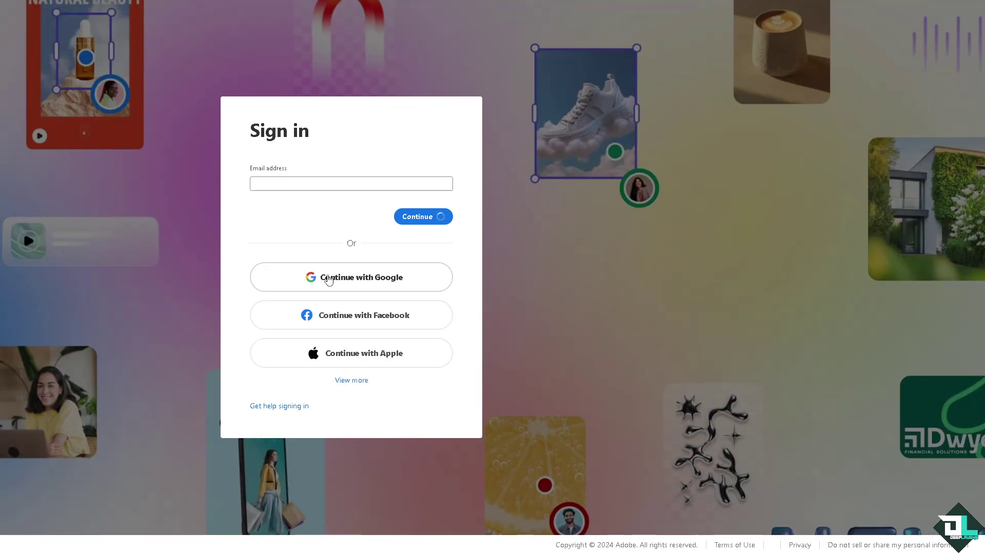
# Expand the additional sign-in options and go to the new-account form
pyautogui.click(358, 386)
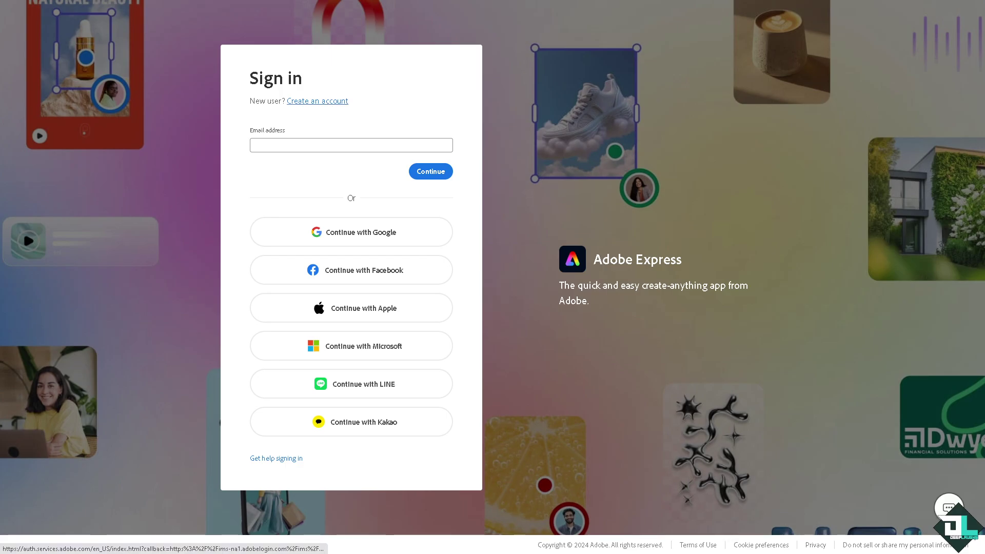
pyautogui.click(328, 101)
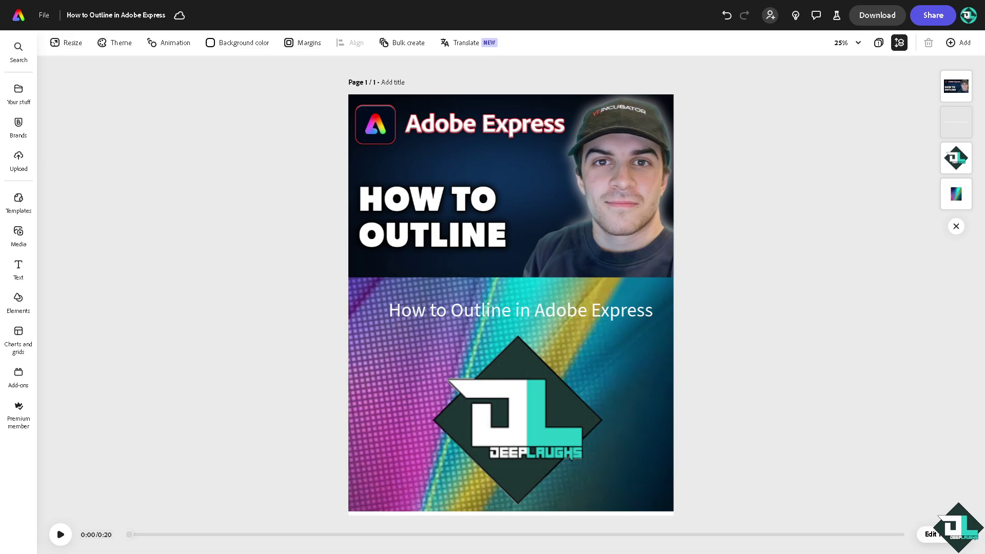
# Preview the animation, then shrink the thumbnail photo and nudge it down-right
pyautogui.click(60, 534)
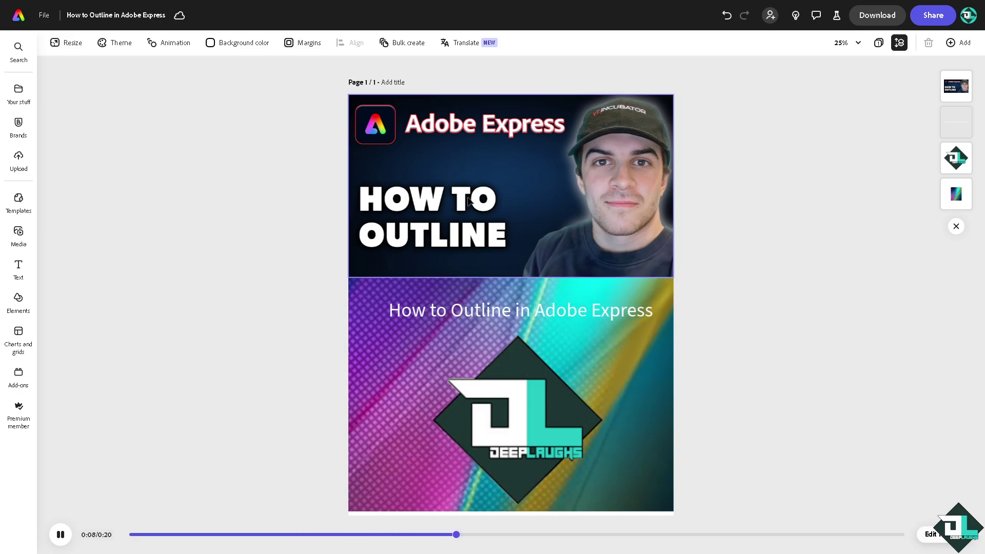
pyautogui.click(568, 208)
pyautogui.moveTo(756, 278); pyautogui.dragTo(704, 247)
pyautogui.moveTo(598, 173); pyautogui.dragTo(625, 195)
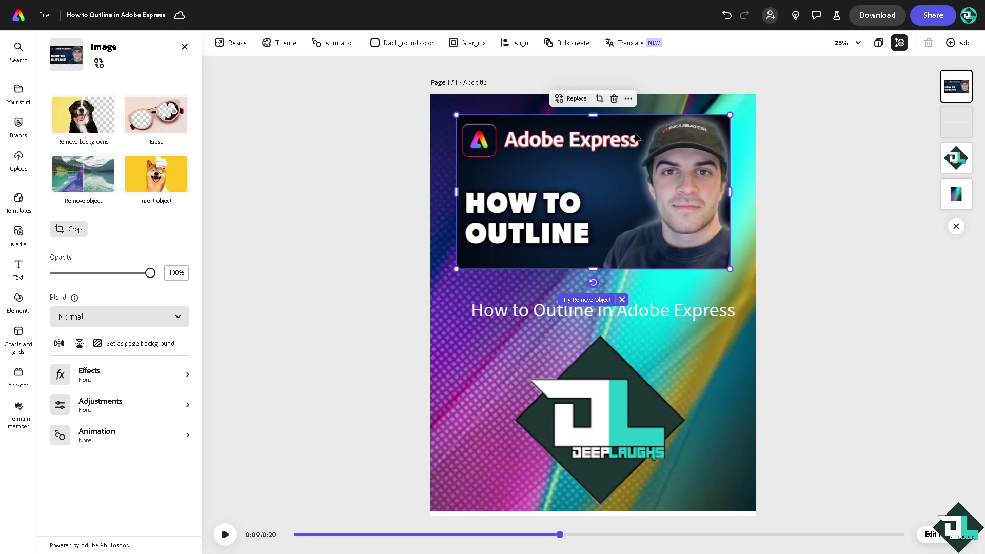
pyautogui.click(628, 98)
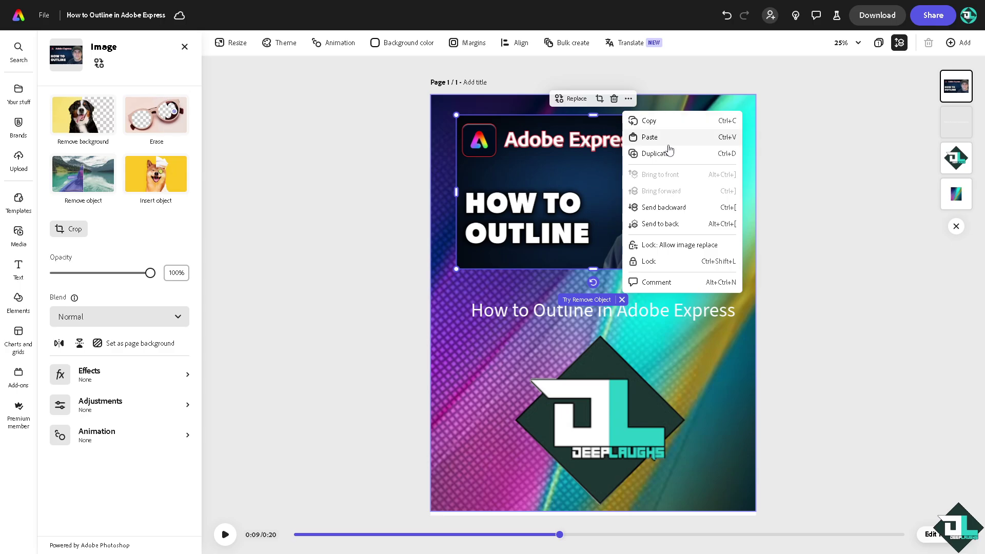
pyautogui.click(571, 200)
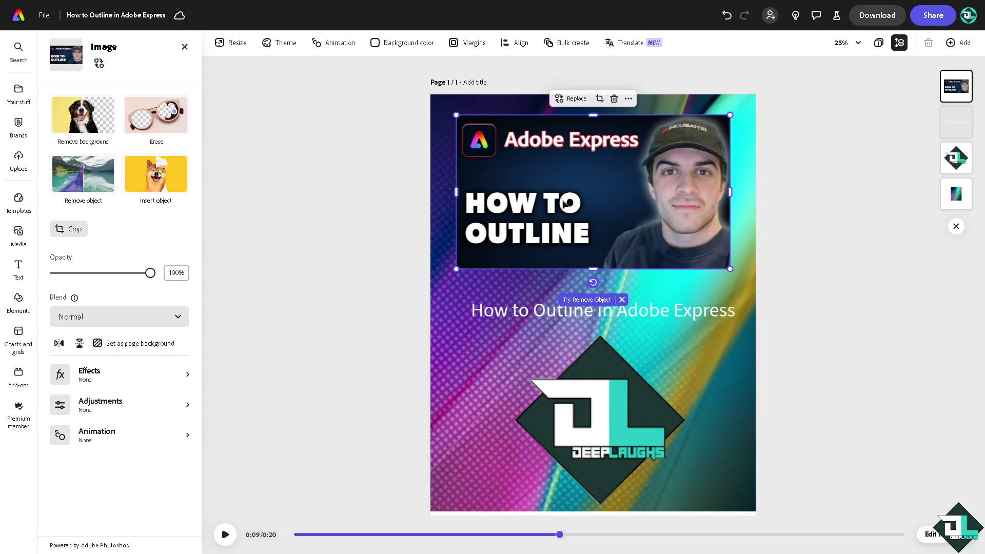
pyautogui.rightClick(563, 206)
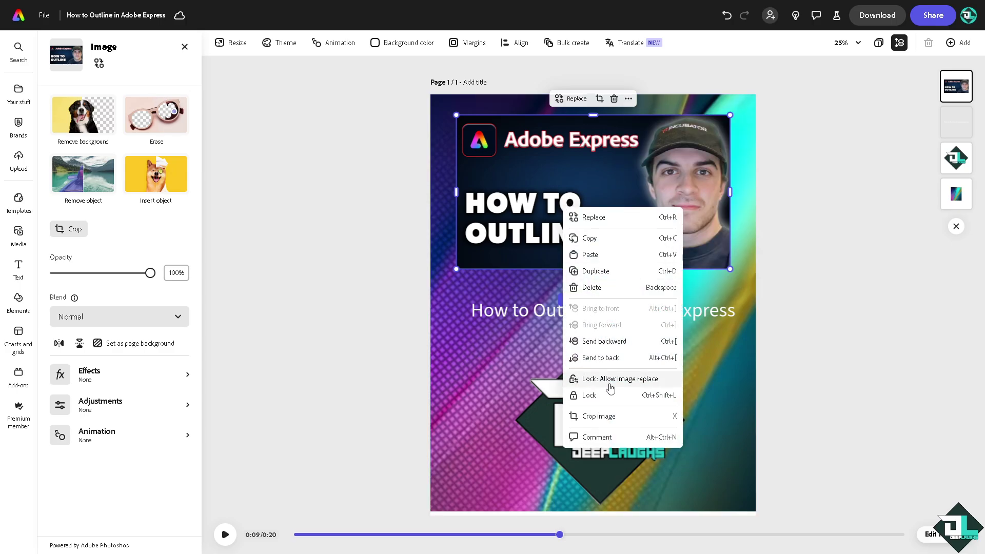
pyautogui.click(510, 205)
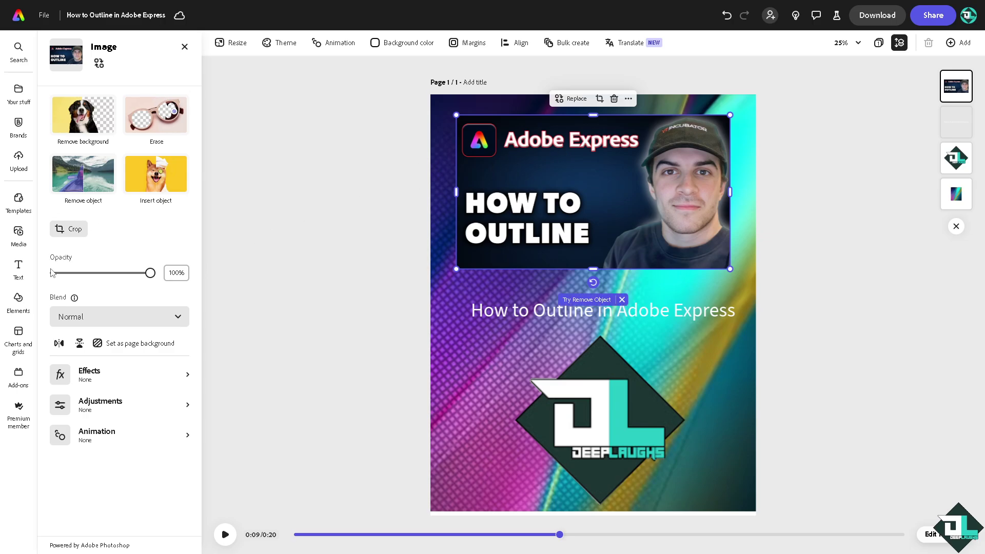
# Add a square from the Shapes library and place it at the thumbnail's top-left corner
pyautogui.click(19, 234)
pyautogui.click(19, 302)
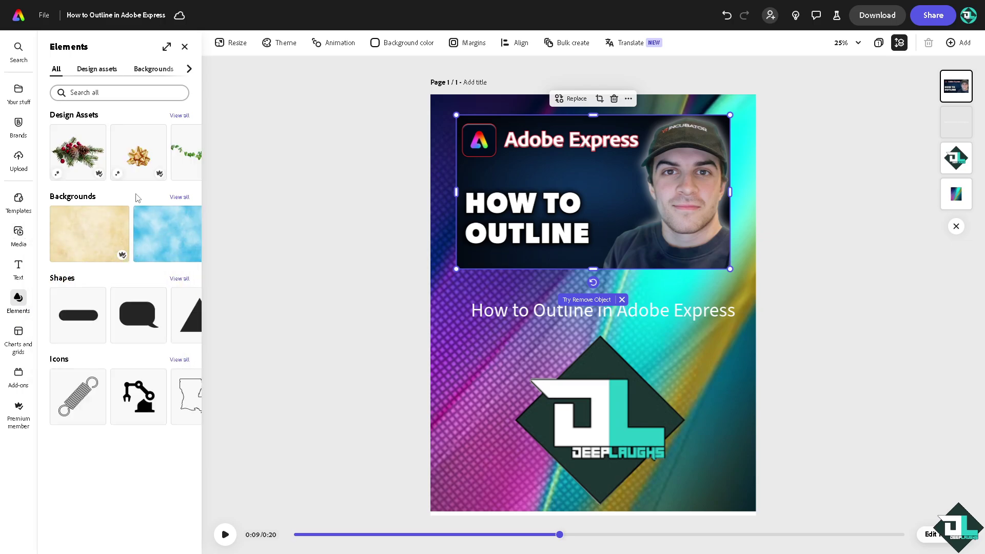
pyautogui.click(180, 280)
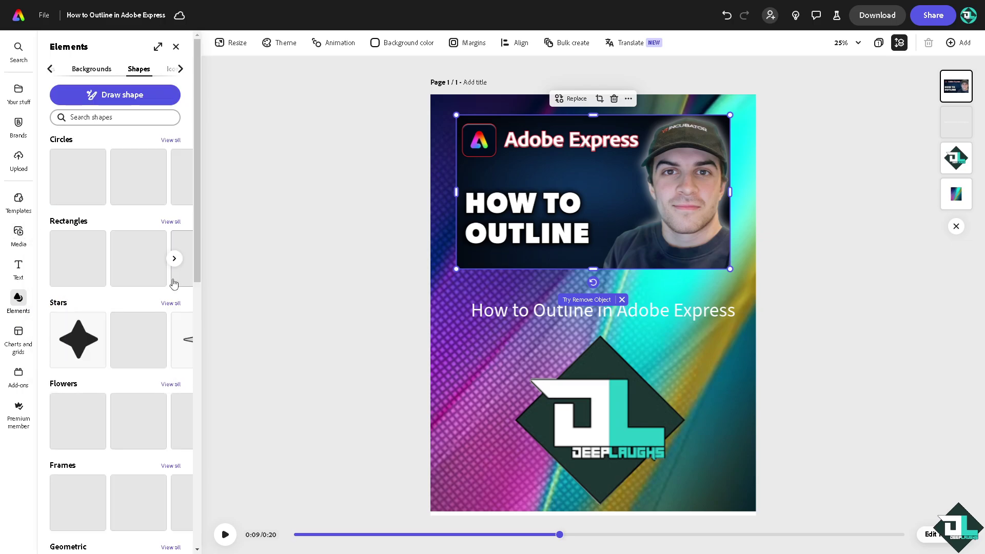
pyautogui.click(137, 266)
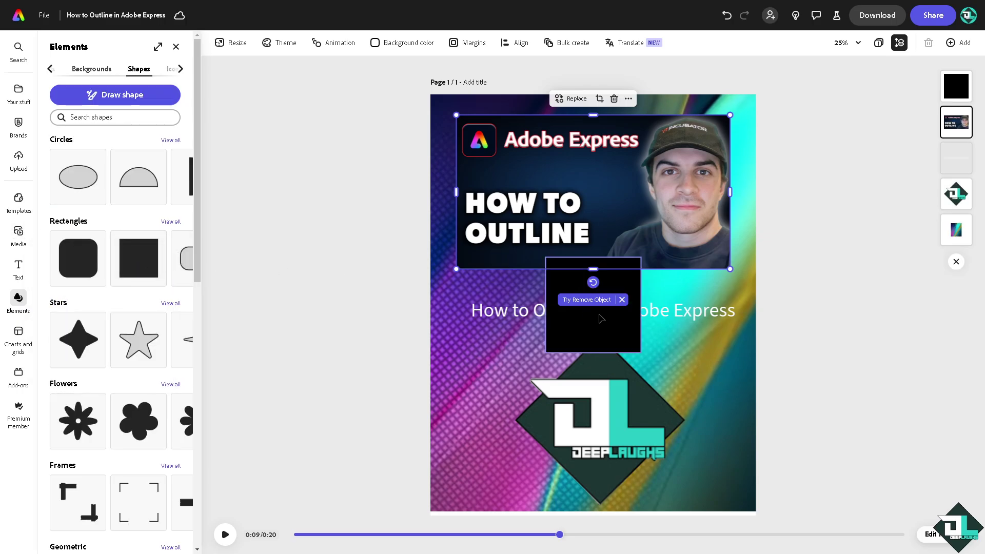
pyautogui.moveTo(594, 319); pyautogui.dragTo(501, 179)
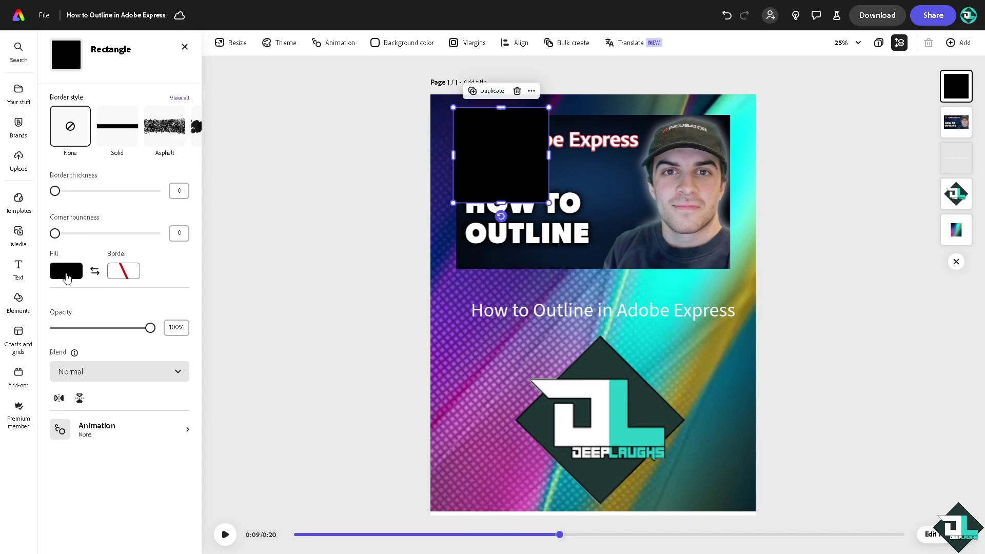
# Set the square's fill colour to white
pyautogui.click(66, 274)
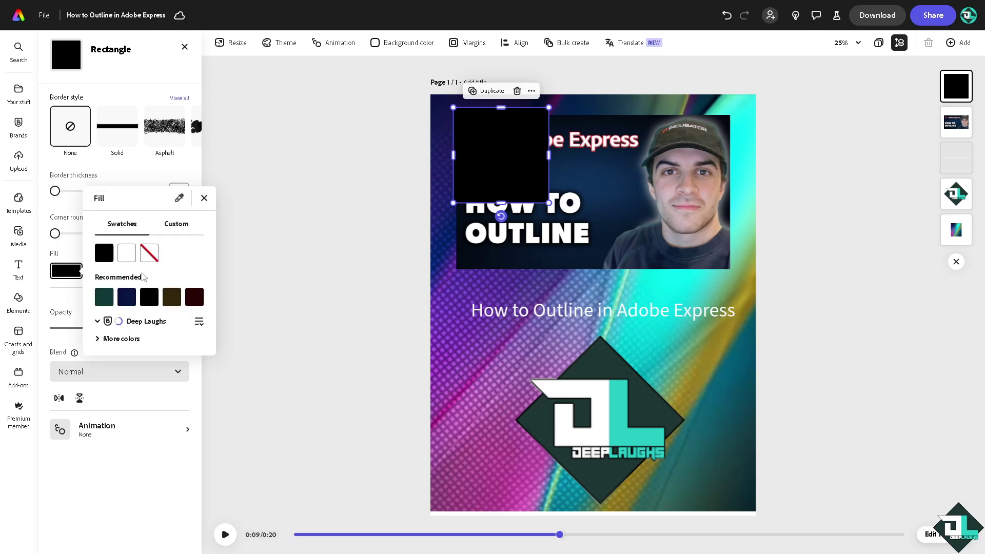
pyautogui.click(127, 241)
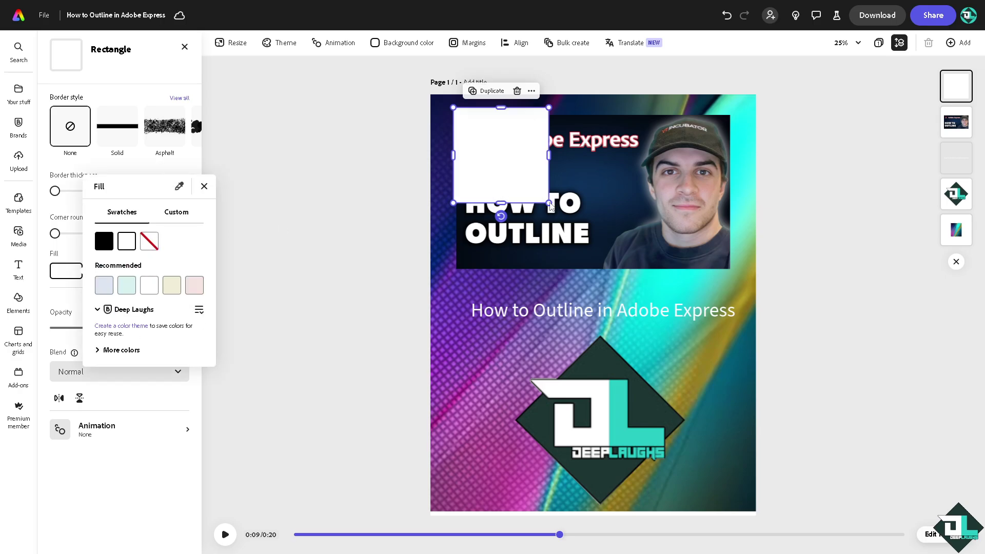
pyautogui.press('Escape')
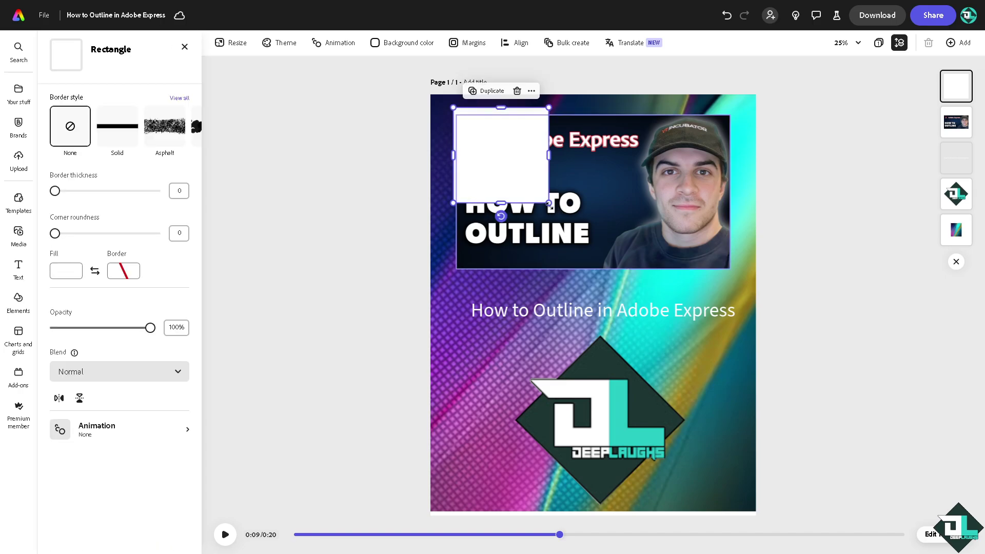
# Enlarge the white rectangle past the photo's edges and send it behind the photo
pyautogui.moveTo(549, 204); pyautogui.dragTo(692, 227)
pyautogui.click(692, 227)
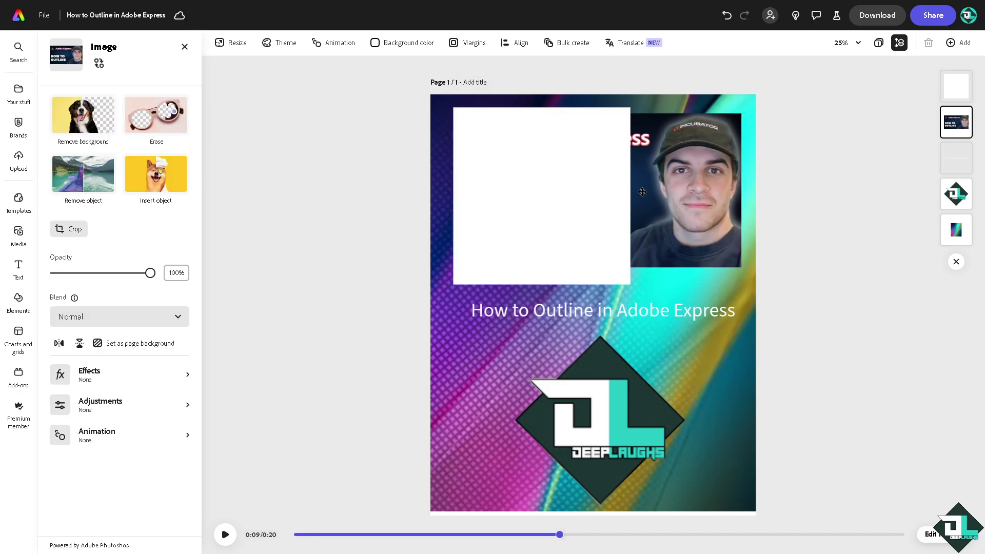
pyautogui.click(517, 178)
pyautogui.moveTo(630, 196); pyautogui.dragTo(745, 198)
pyautogui.rightClick(633, 194)
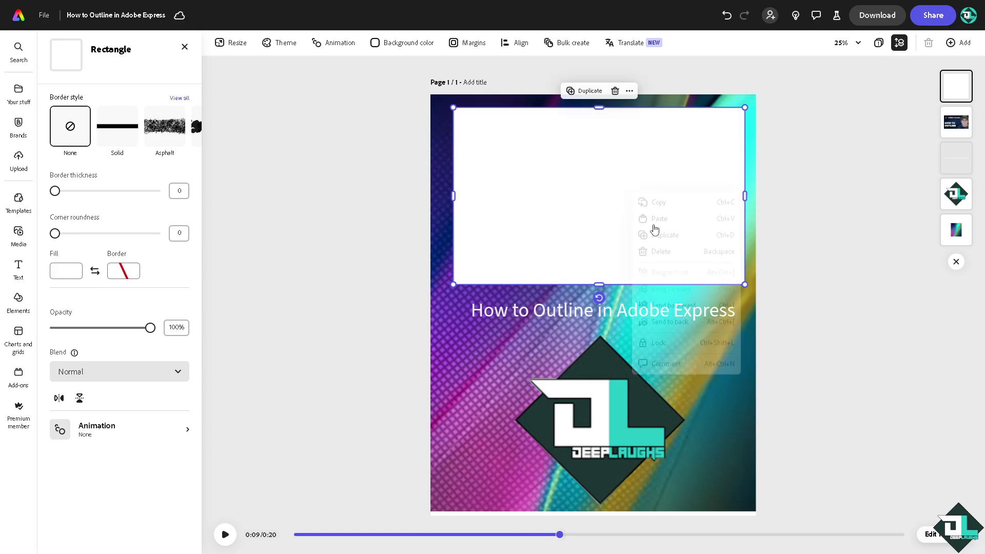
pyautogui.click(673, 307)
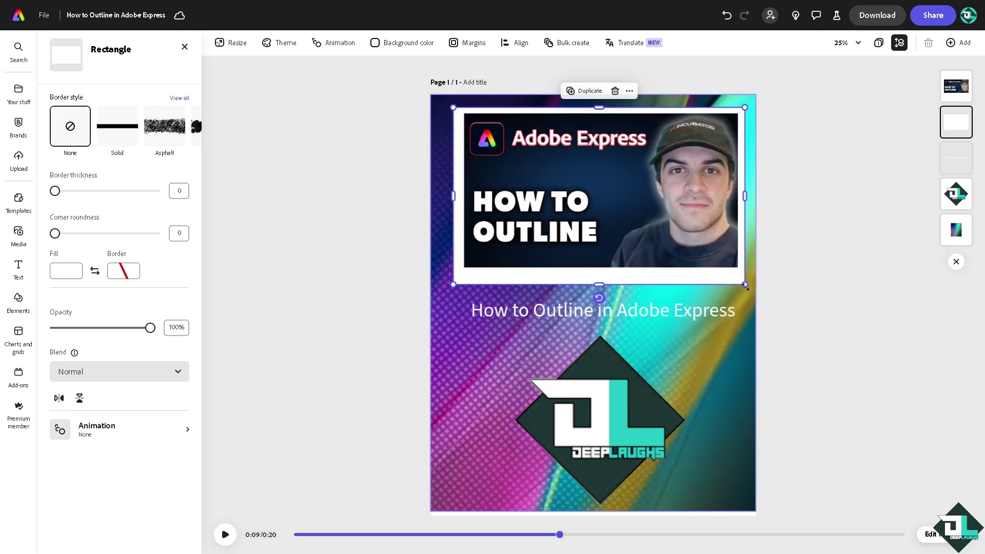
# Trim the rectangle's edges into a snug thin white frame around the photo
pyautogui.moveTo(744, 284); pyautogui.dragTo(740, 281)
pyautogui.moveTo(599, 284); pyautogui.dragTo(597, 271)
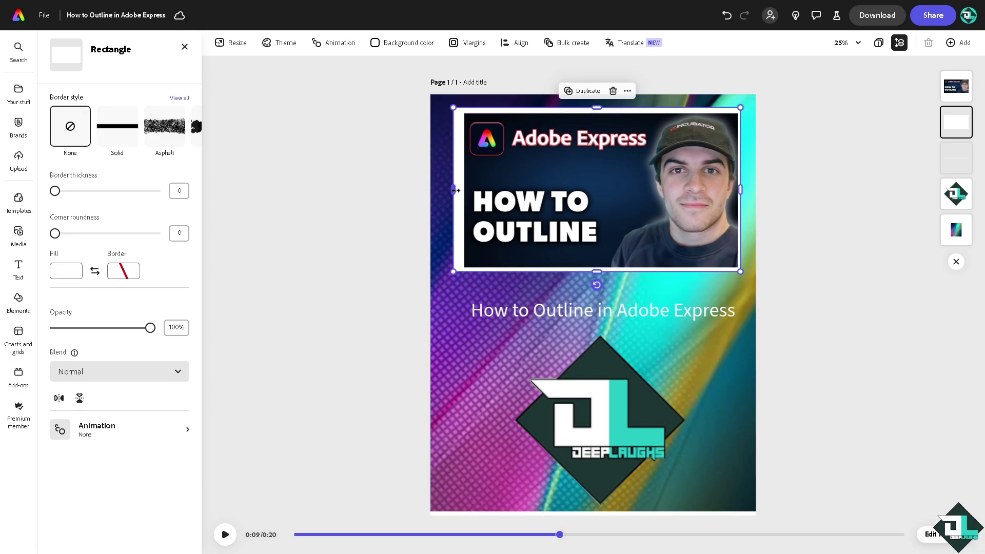
pyautogui.moveTo(453, 190); pyautogui.dragTo(460, 189)
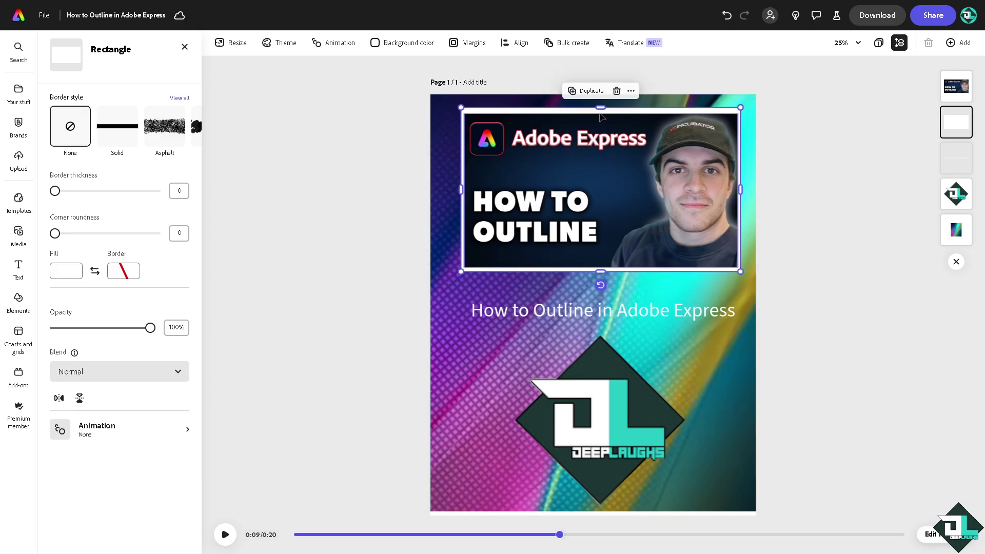
pyautogui.moveTo(600, 108); pyautogui.dragTo(605, 110)
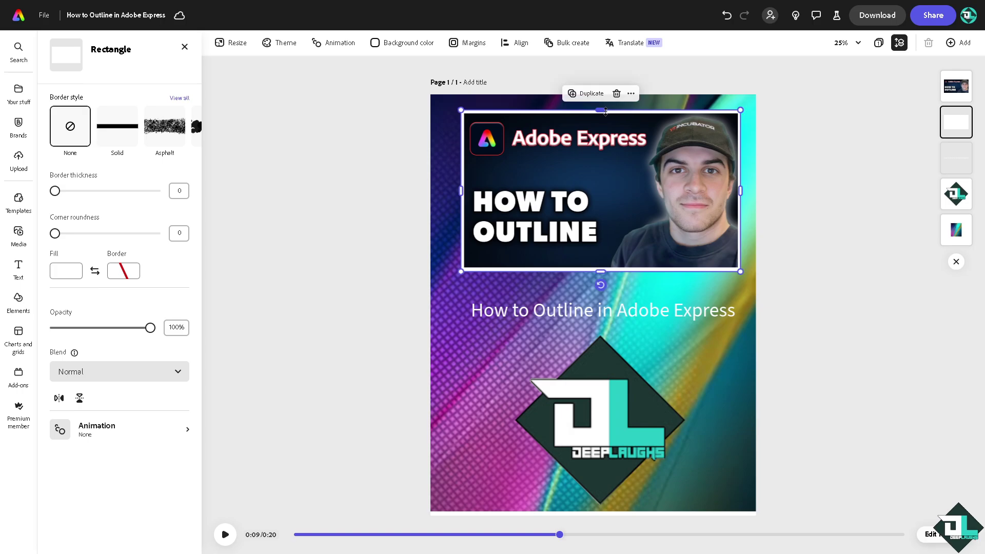
pyautogui.click(820, 209)
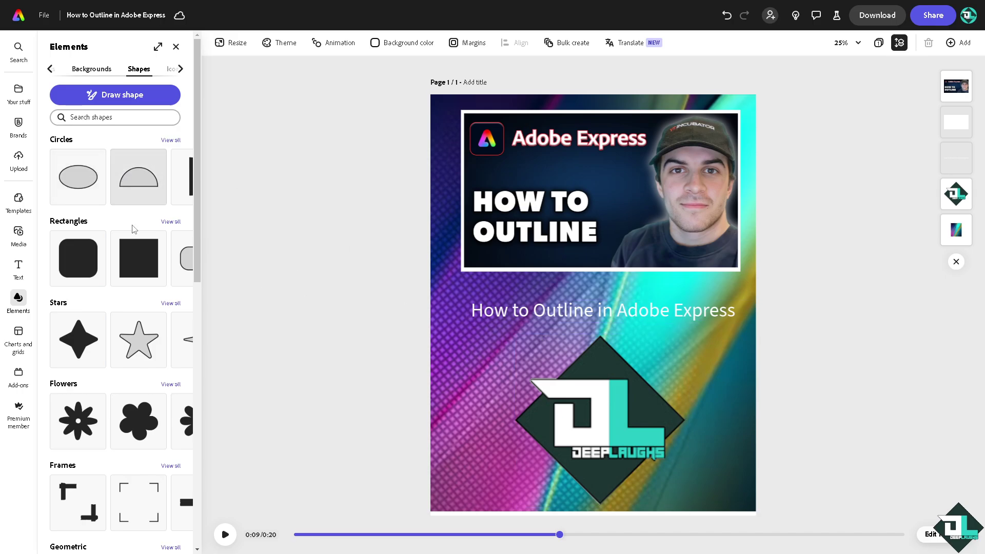
# Add an ellipse below the title and give it a bright green border
pyautogui.click(86, 179)
pyautogui.moveTo(589, 313); pyautogui.dragTo(511, 359)
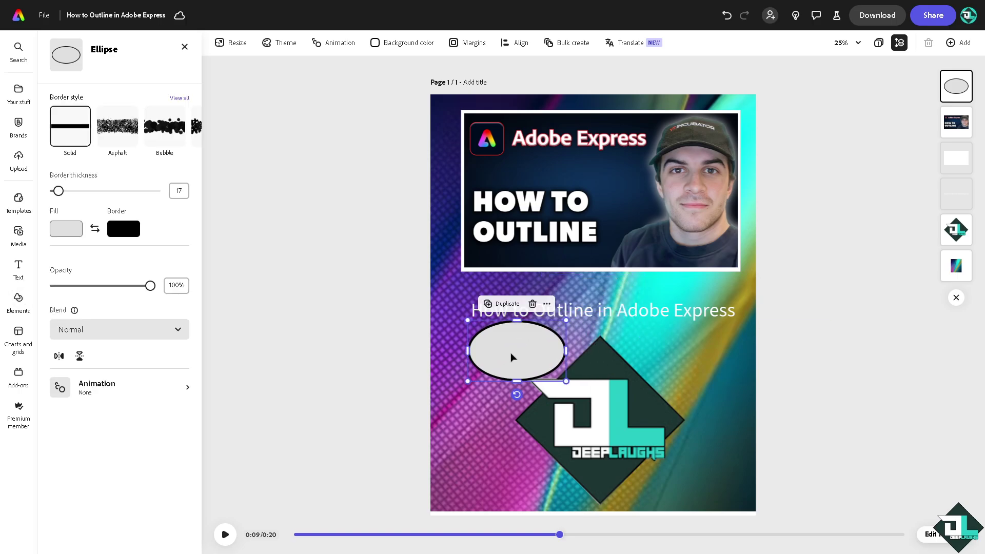
pyautogui.click(131, 234)
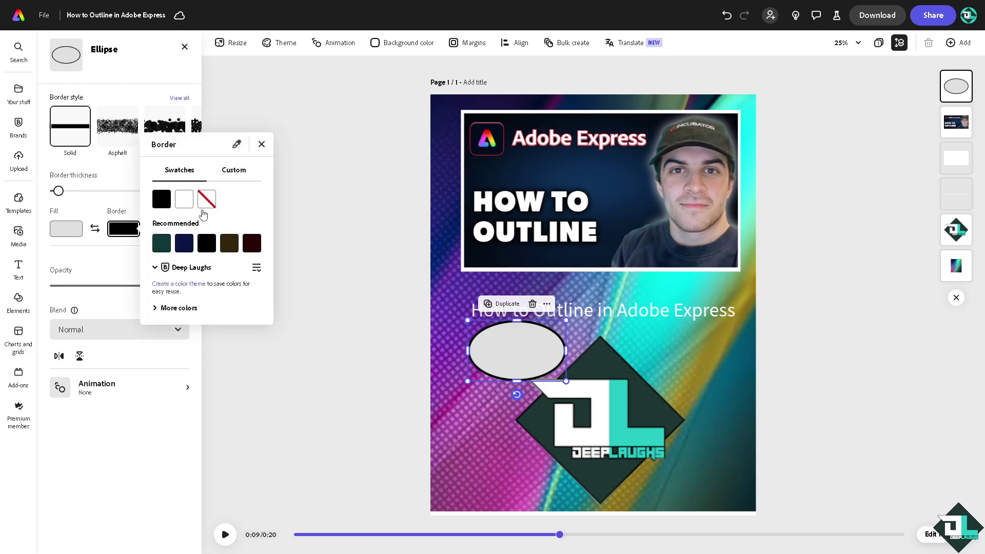
pyautogui.click(162, 244)
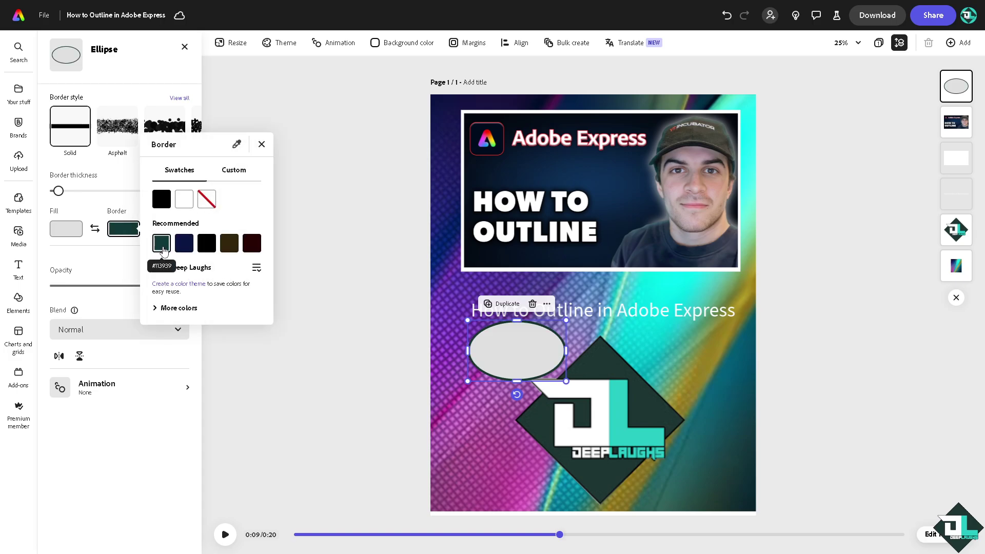
pyautogui.click(176, 307)
pyautogui.scroll(-1, 214, 359)
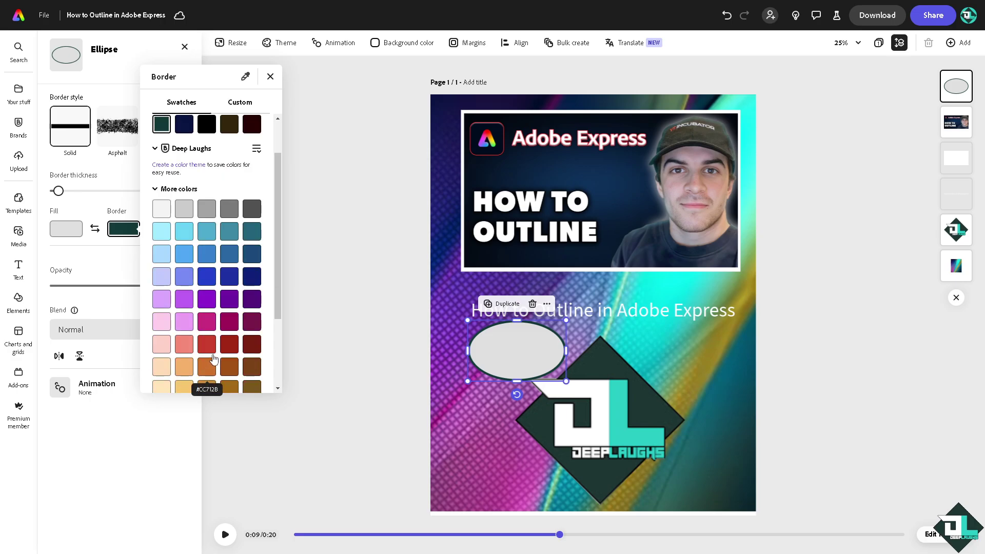
pyautogui.scroll(-2, 213, 359)
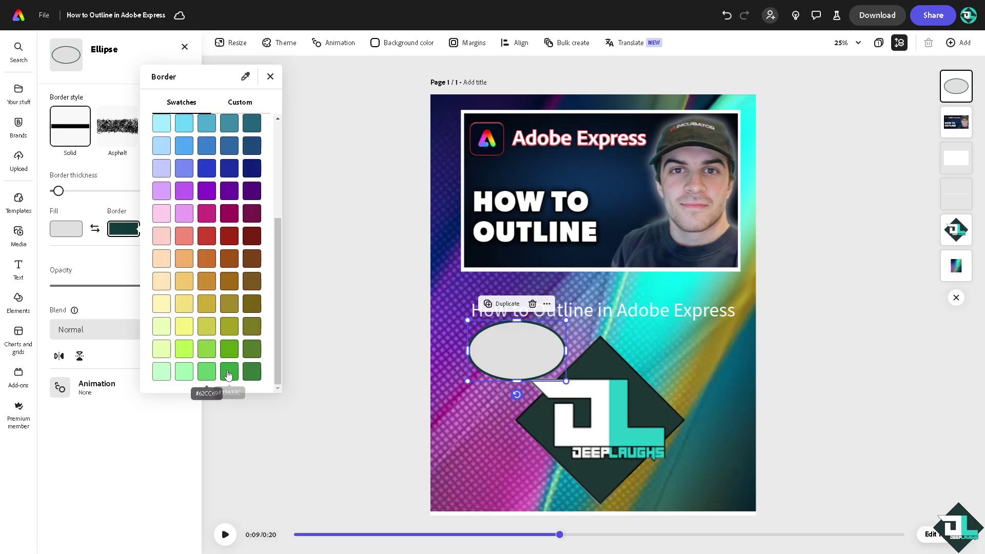
pyautogui.click(229, 375)
pyautogui.press('Escape')
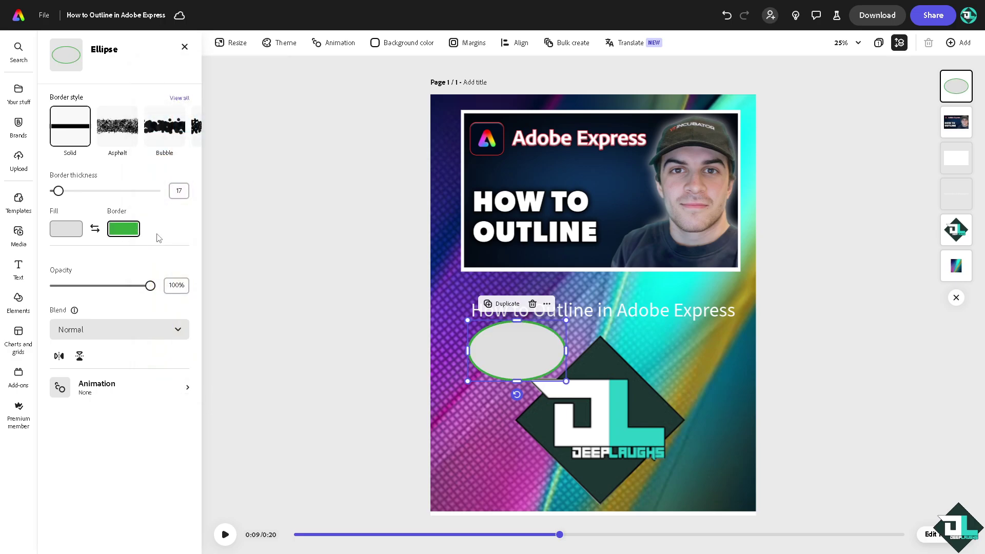
# Set the ellipse border thickness to 41 and fine-tune the ellipse's position
pyautogui.moveTo(63, 195); pyautogui.dragTo(102, 195)
pyautogui.moveTo(513, 353); pyautogui.dragTo(511, 369)
pyautogui.moveTo(96, 192); pyautogui.dragTo(63, 191)
pyautogui.moveTo(518, 367); pyautogui.dragTo(510, 359)
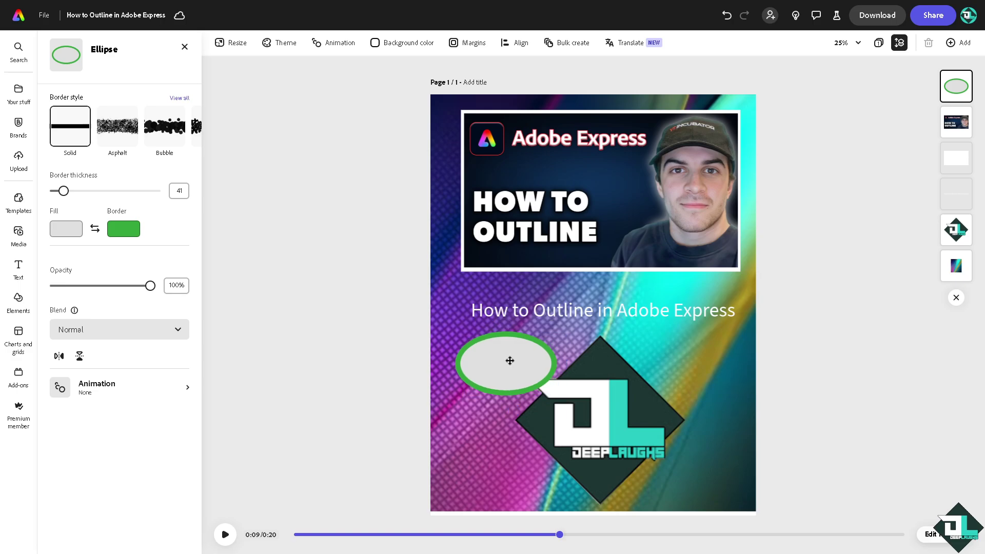
# Give the title a navy outline at thickness 84 and shift it slightly up-left
pyautogui.click(600, 311)
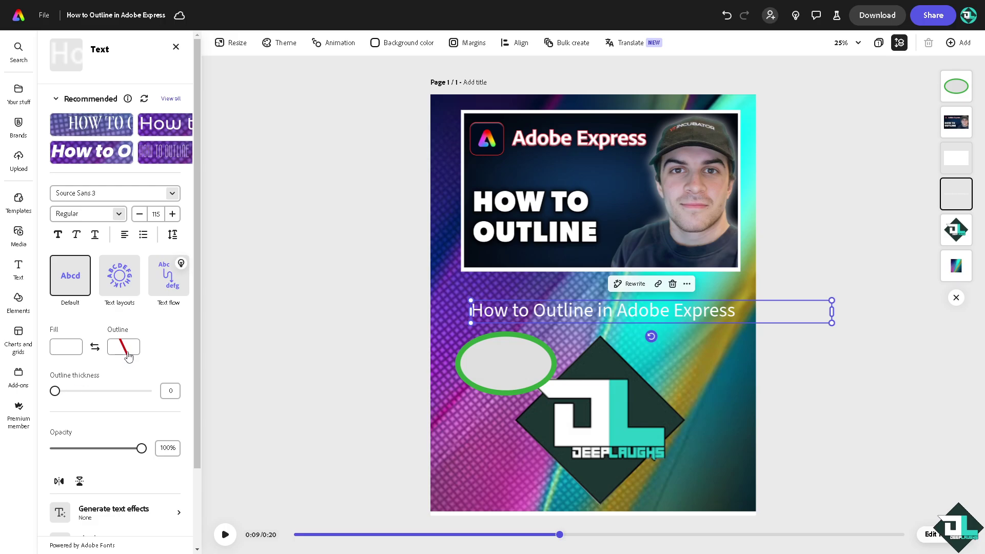
pyautogui.click(125, 348)
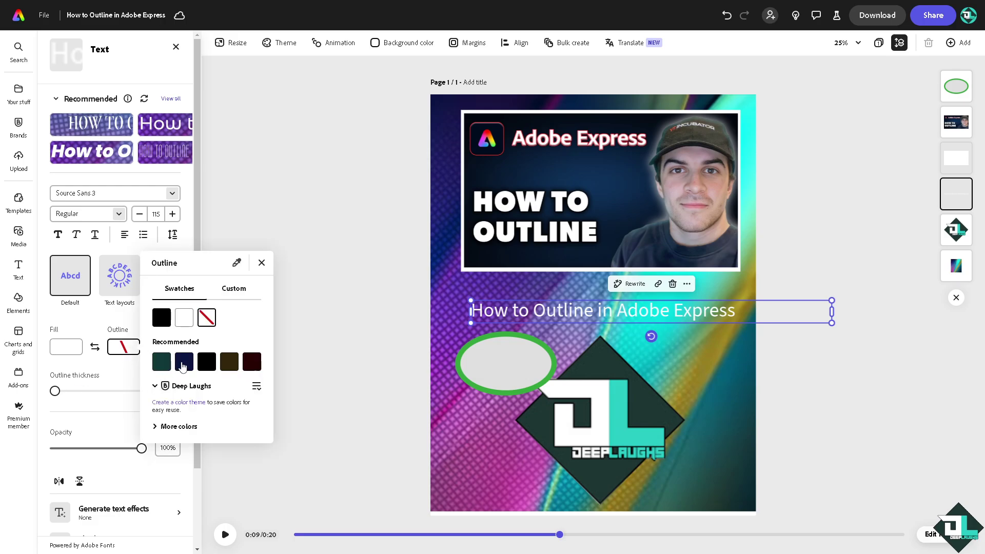
pyautogui.click(183, 363)
pyautogui.click(97, 377)
pyautogui.moveTo(69, 392); pyautogui.dragTo(135, 403)
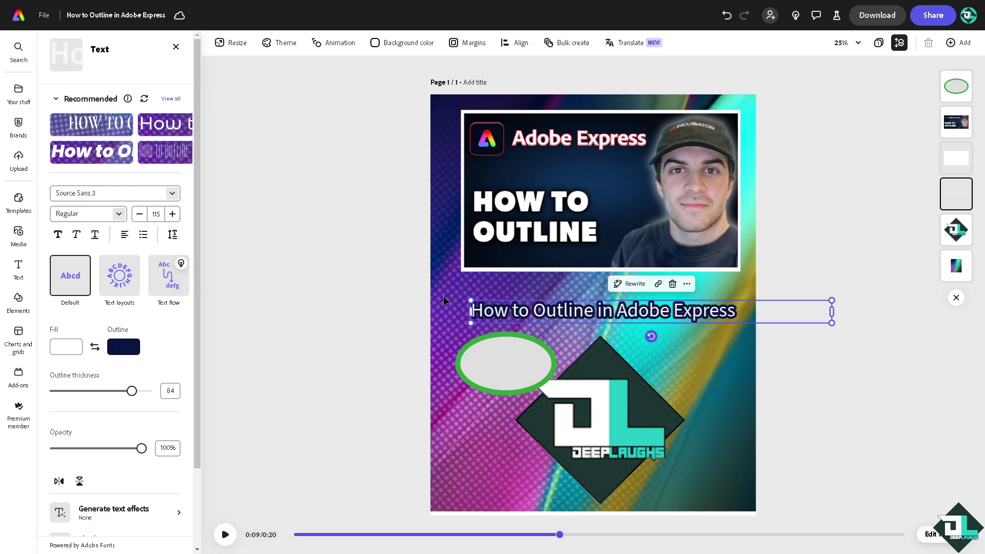
pyautogui.moveTo(570, 306); pyautogui.dragTo(558, 297)
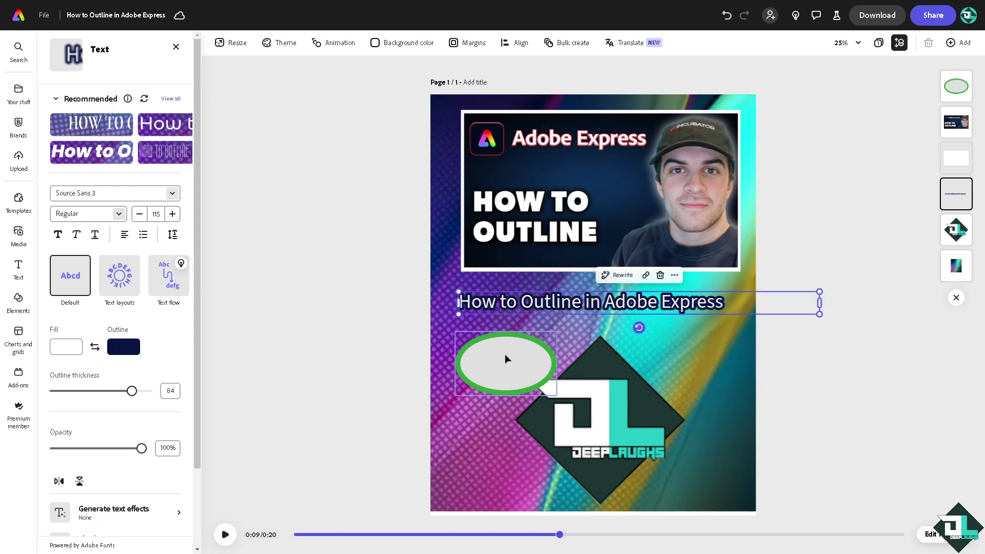